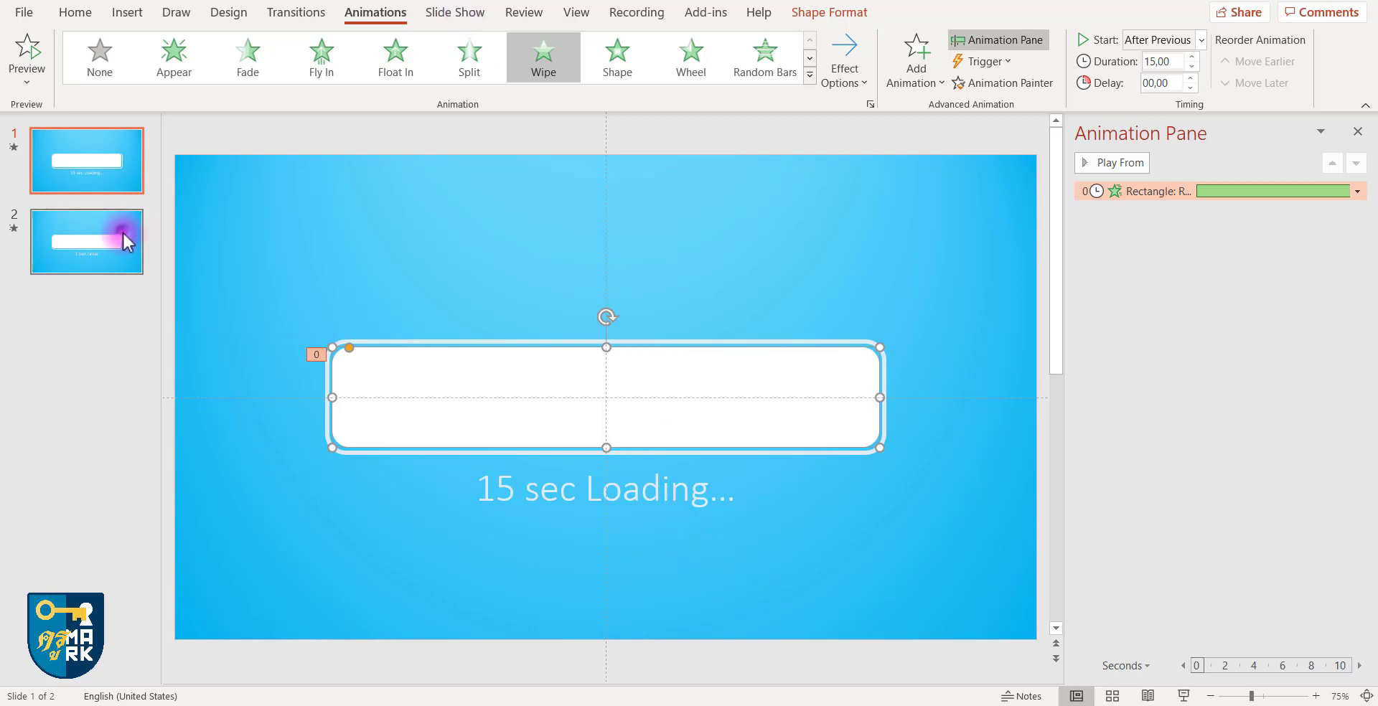
Step: Look over both slides and select the 15 sec loading bar to inspect its animation
left_click(101, 232)
left_click(106, 161)
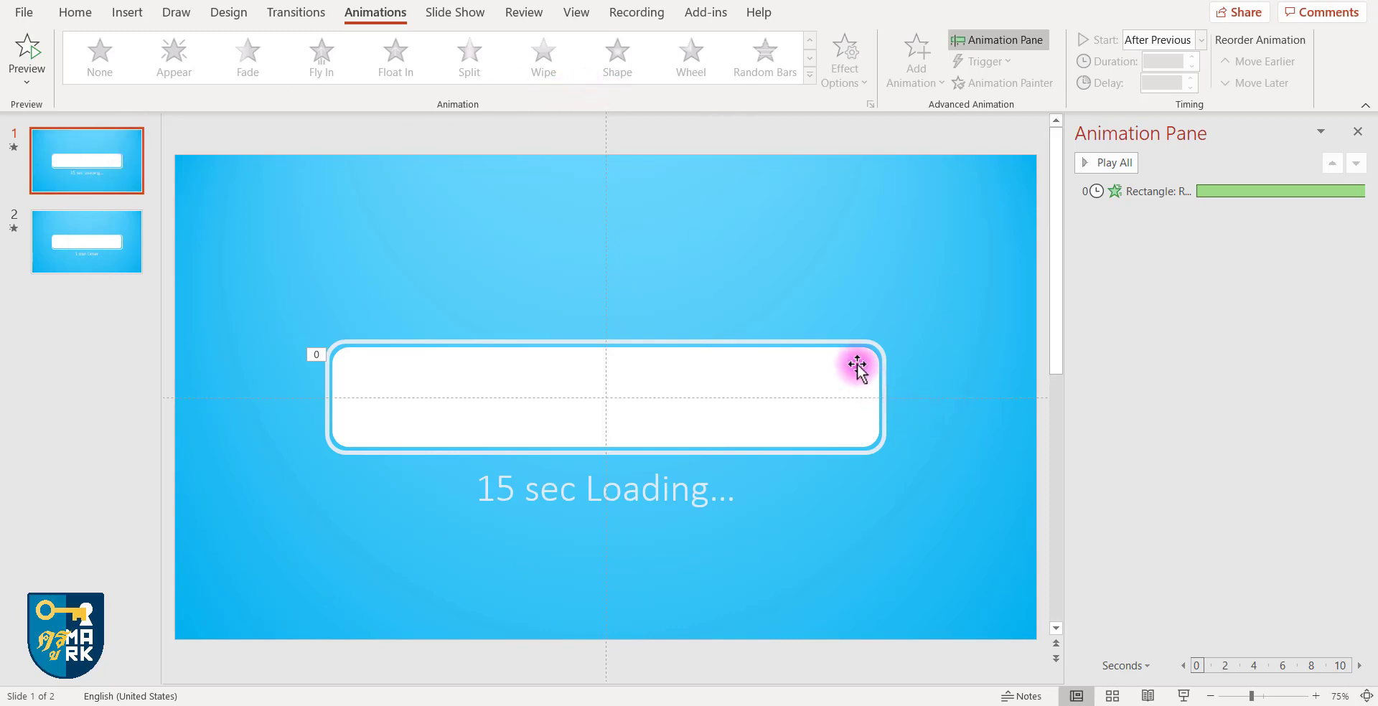
left_click(523, 339)
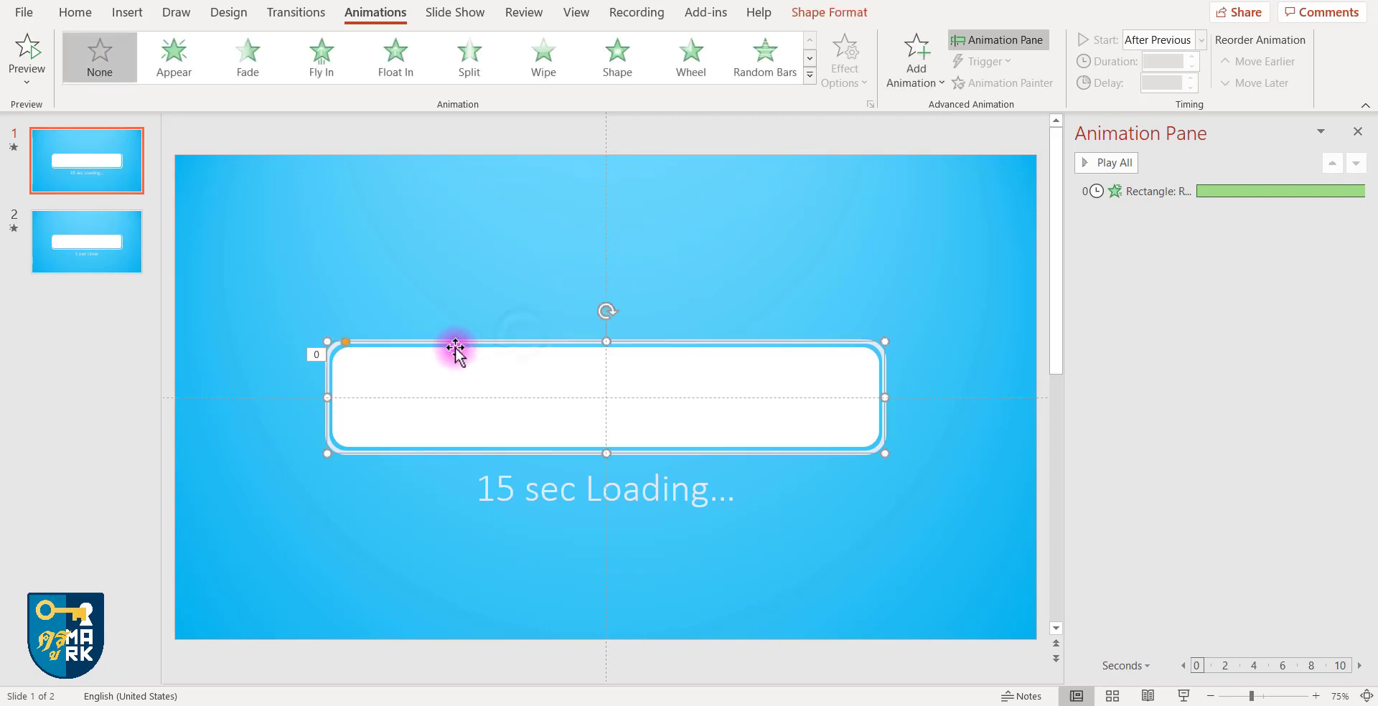
left_click(444, 377)
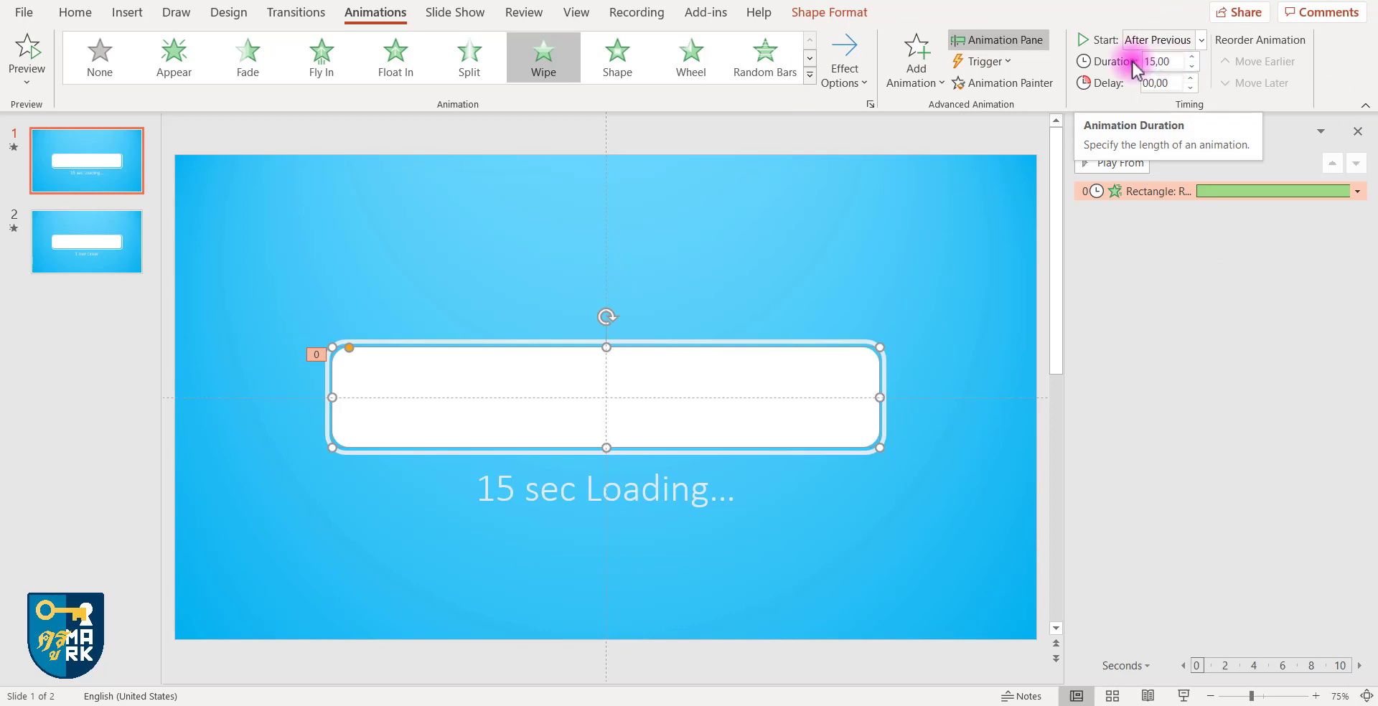
Step: Play the slide show from the beginning and advance to the end of the timer slide
left_click(451, 15)
left_click(21, 39)
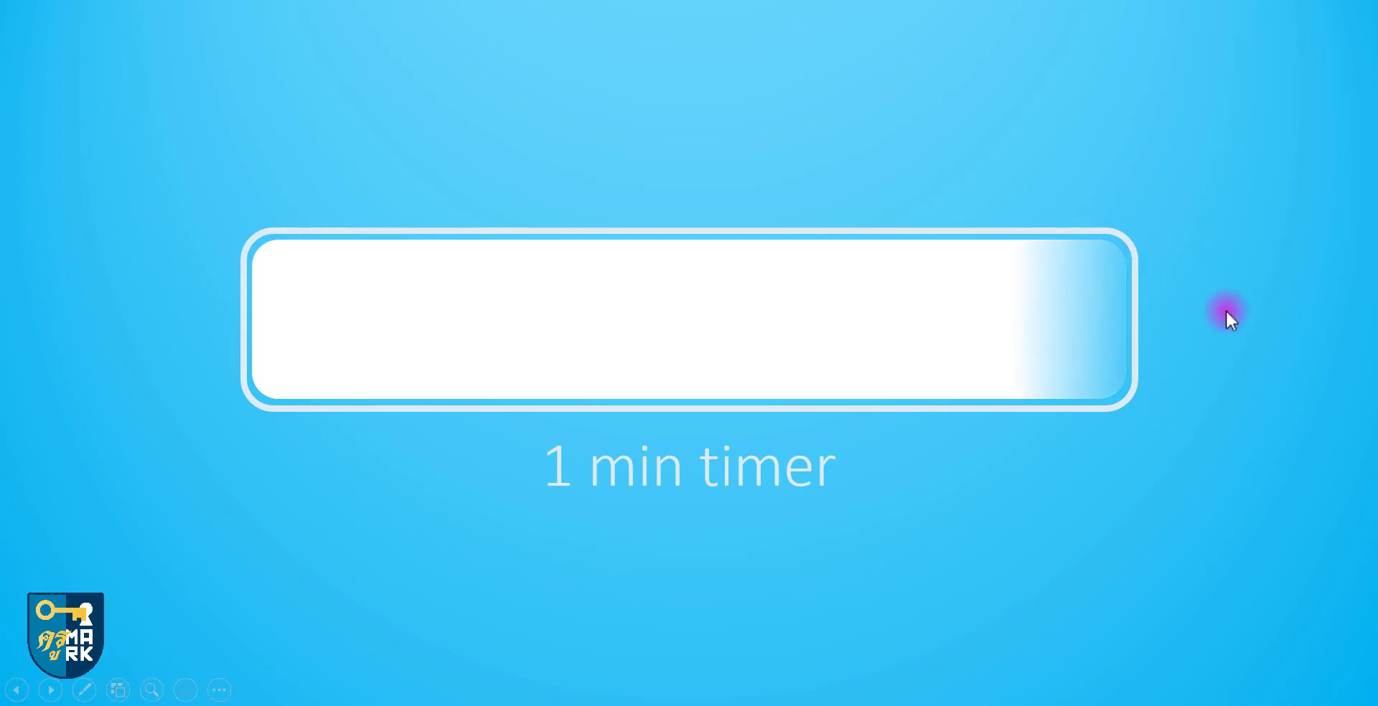
left_click(1213, 421)
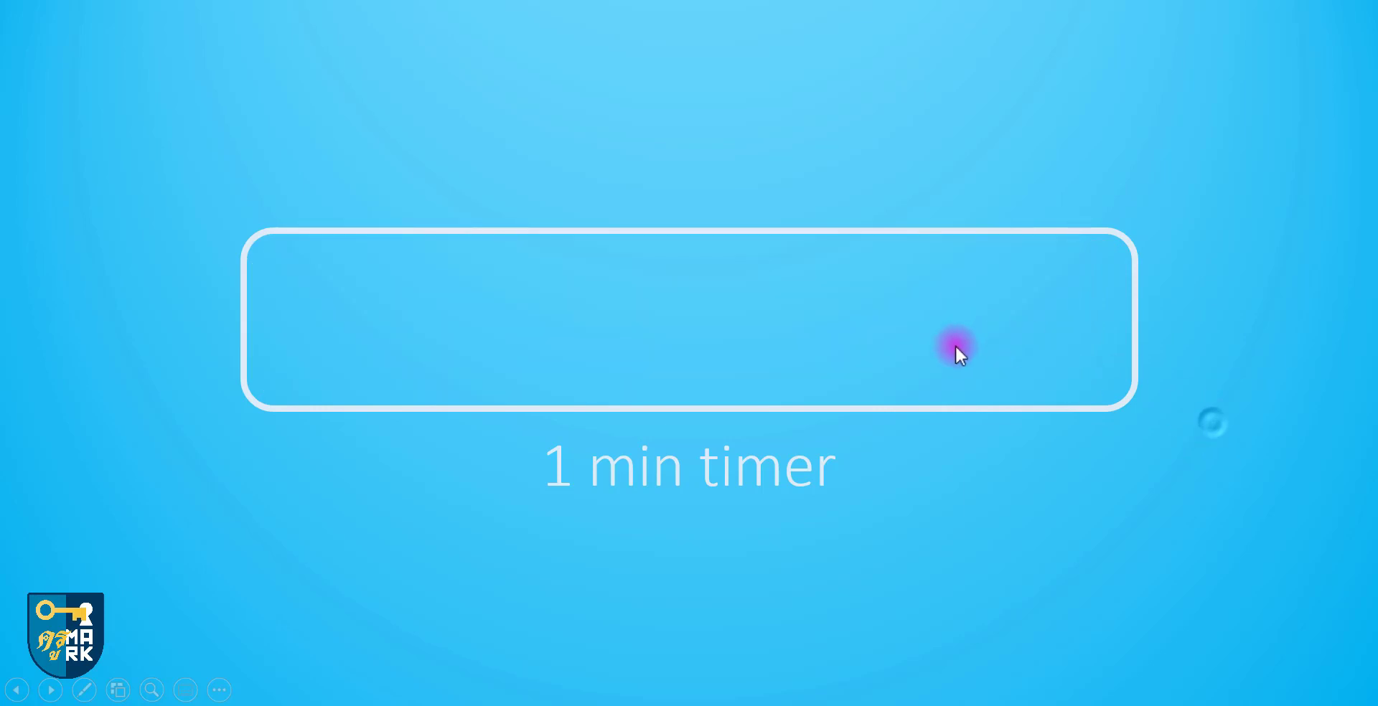
Step: End the show and select the timer bar's Wipe animation, toggling the Animation Pane off and on
left_click(91, 191)
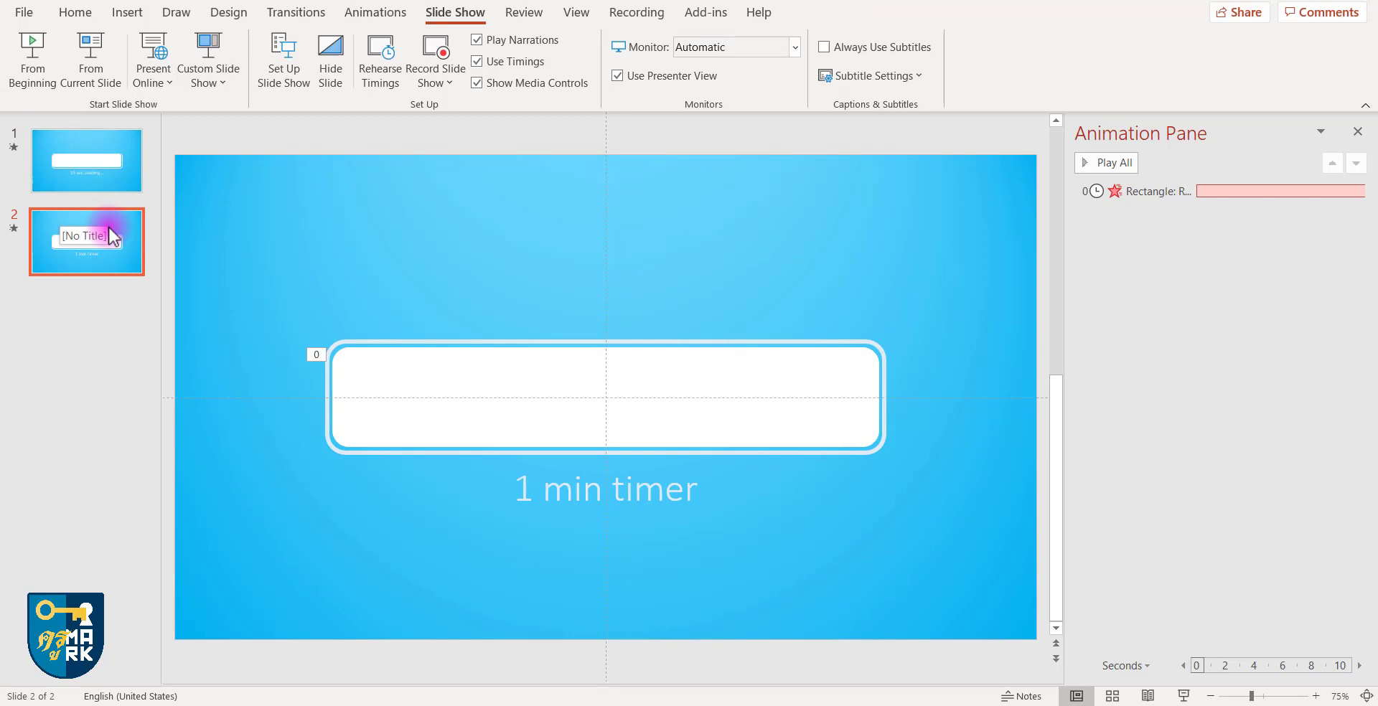
left_click(374, 15)
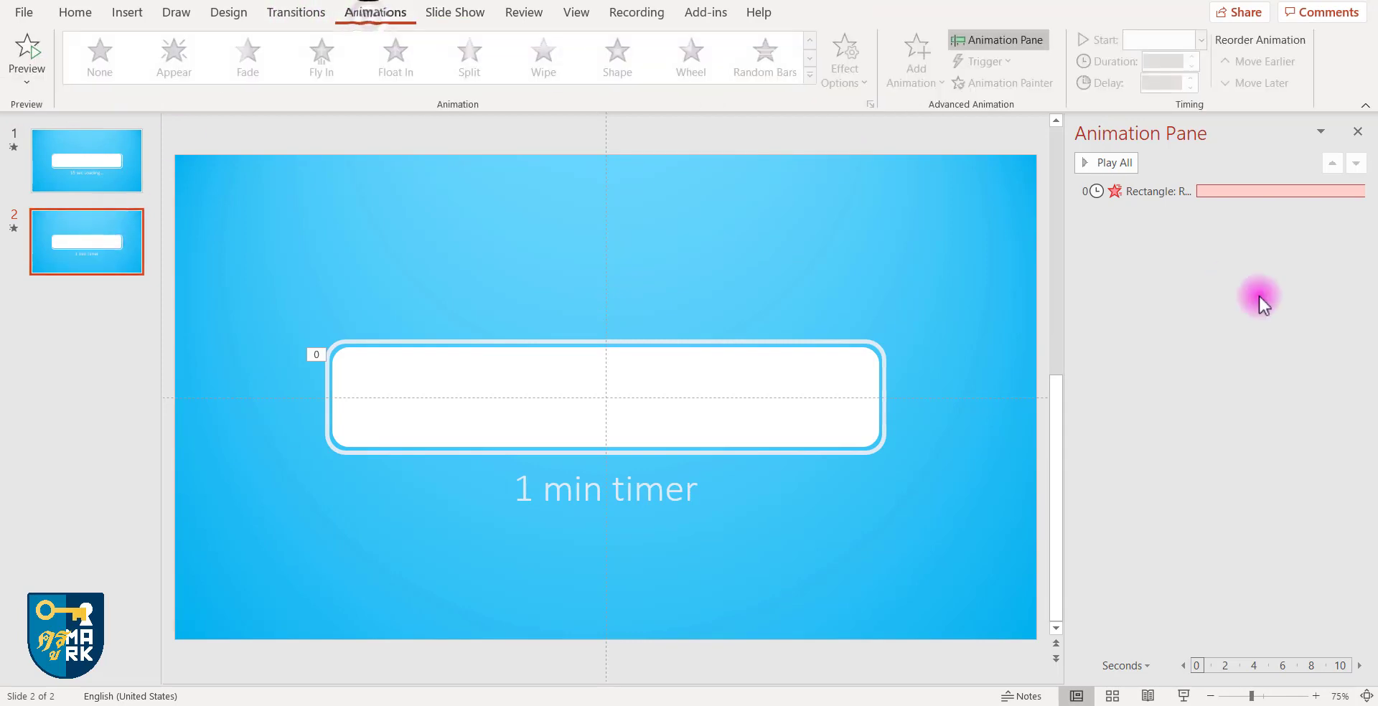
left_click(854, 373)
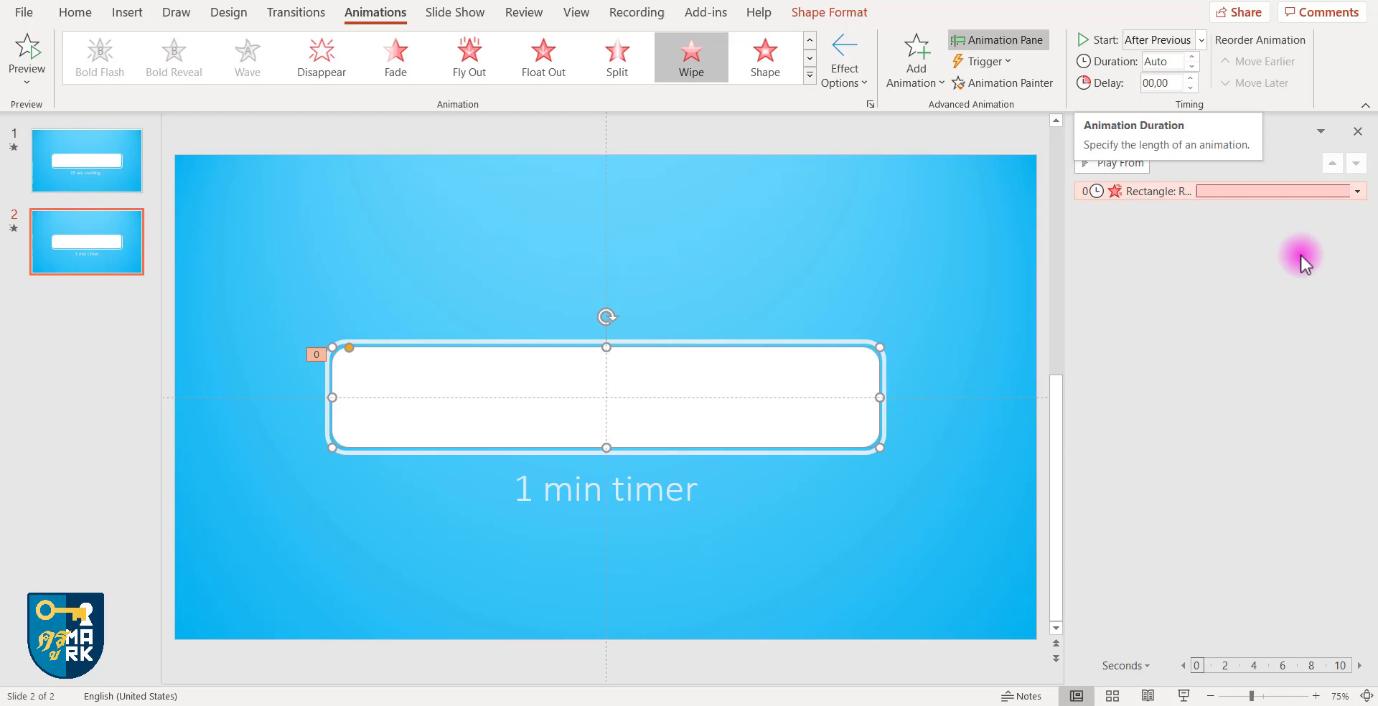
left_click(1011, 49)
left_click(1011, 43)
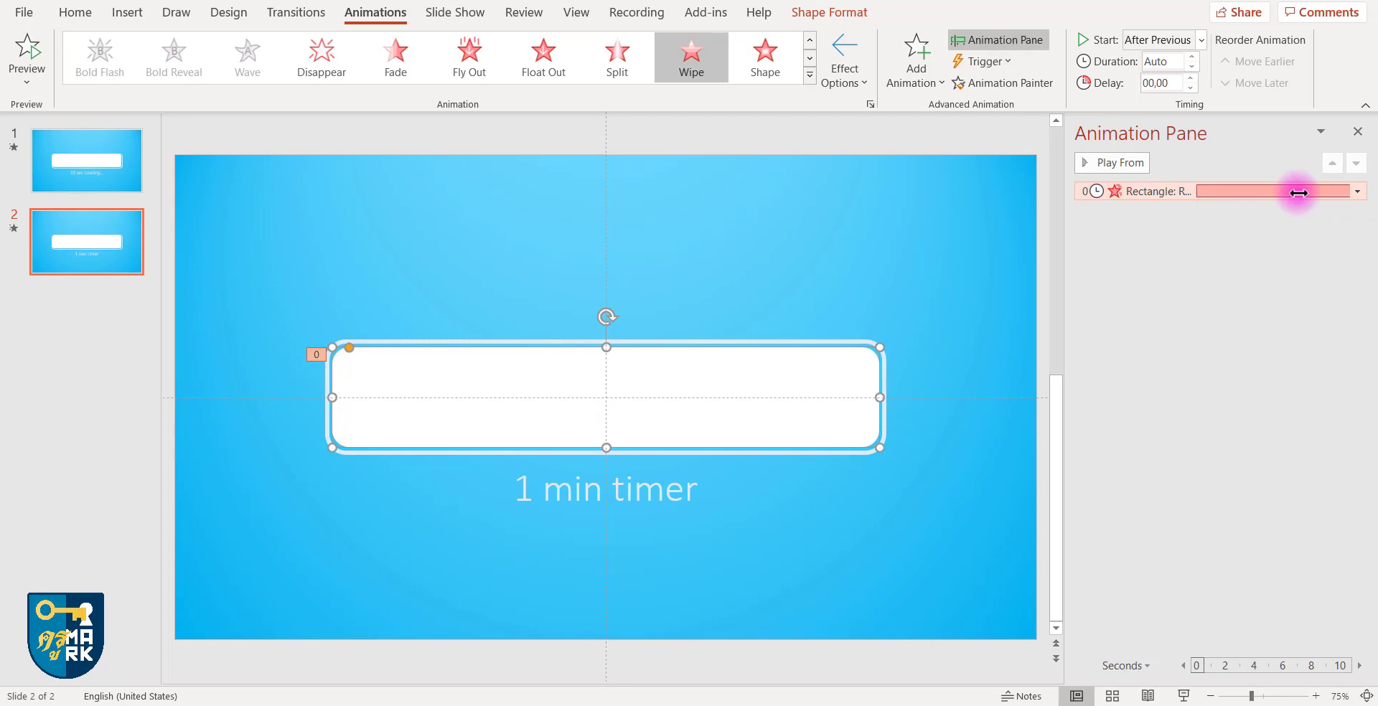
Step: Drag the timer bar's Wipe end on the timeline to about 02:00
left_click(1359, 666)
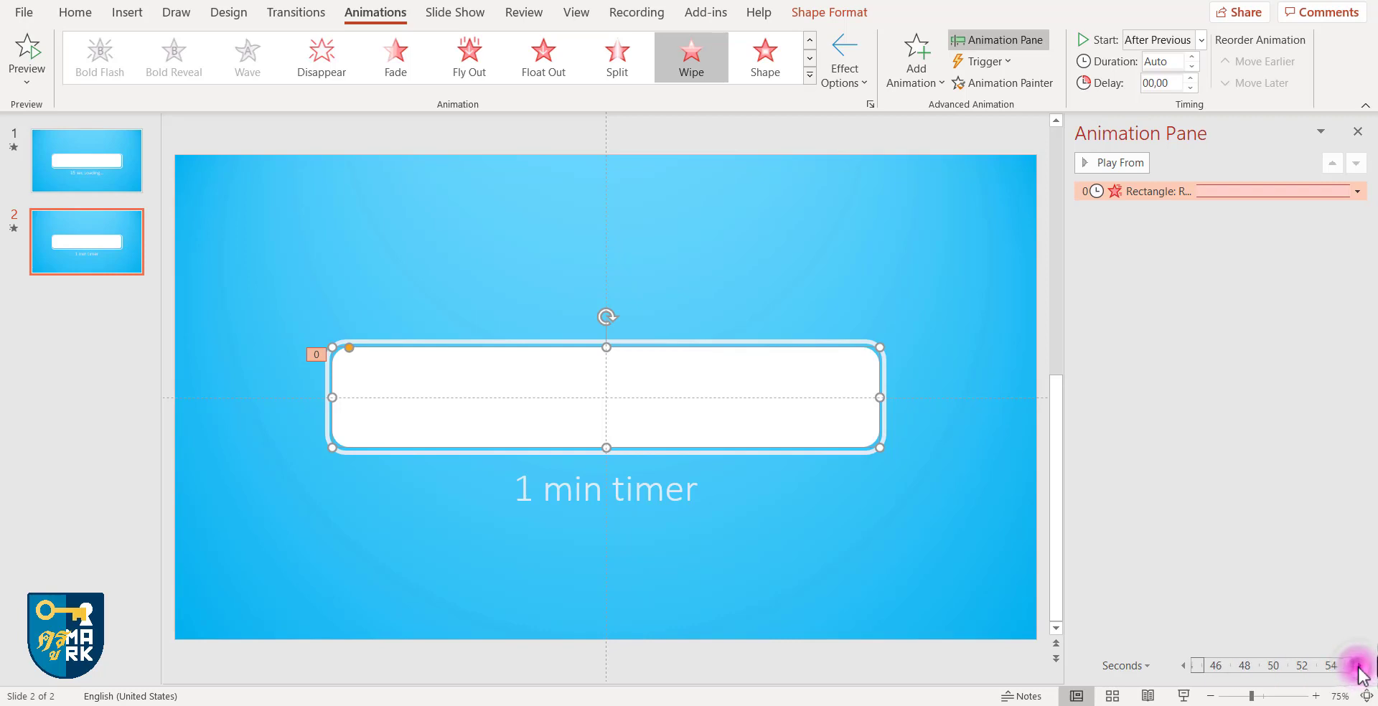
left_click(1359, 667)
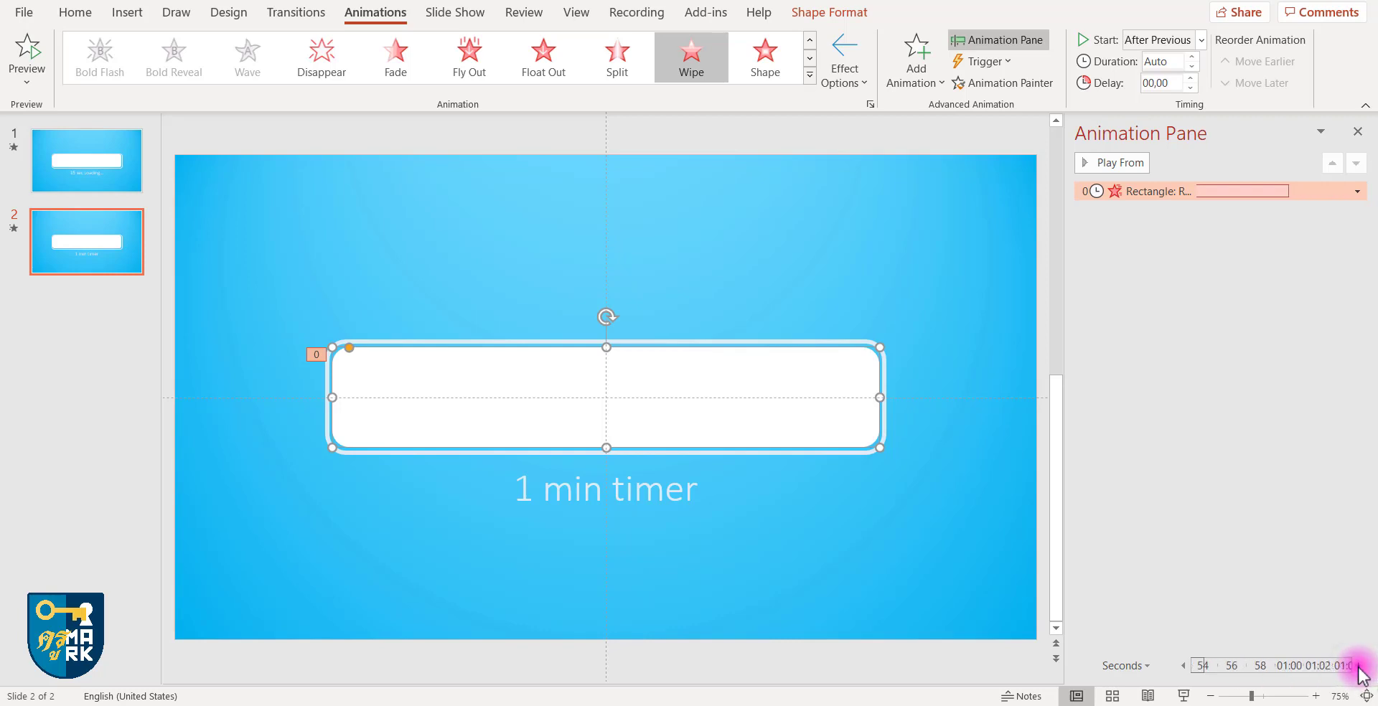
mouse_move(1288, 193)
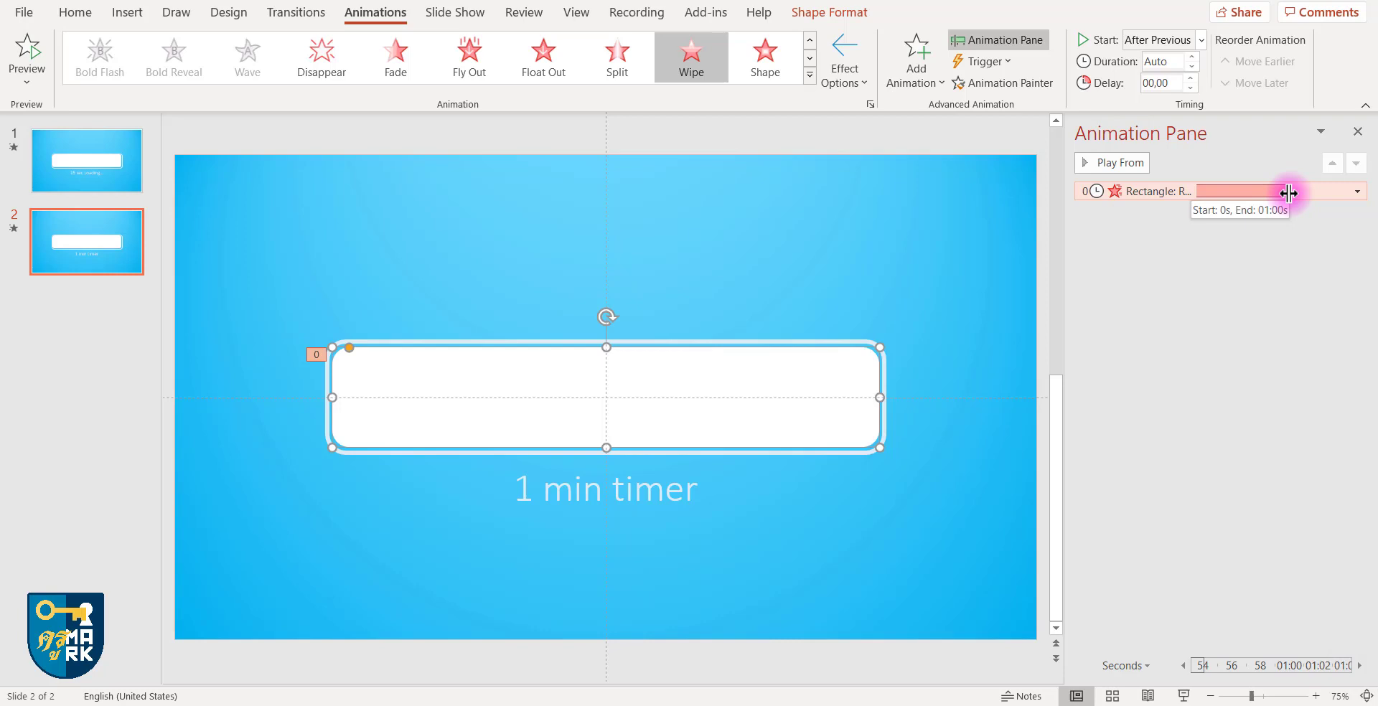
left_click_drag(1289, 192, 1369, 190)
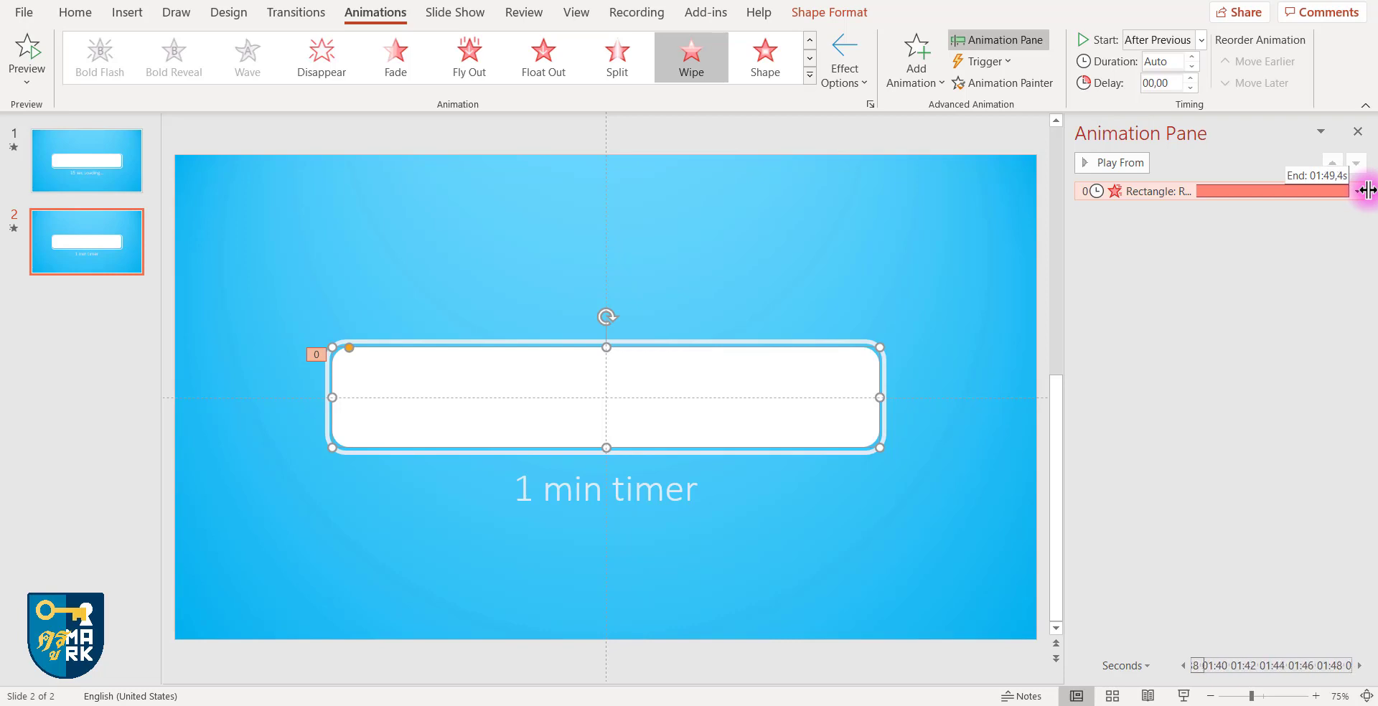
left_click_drag(1368, 189, 1312, 193)
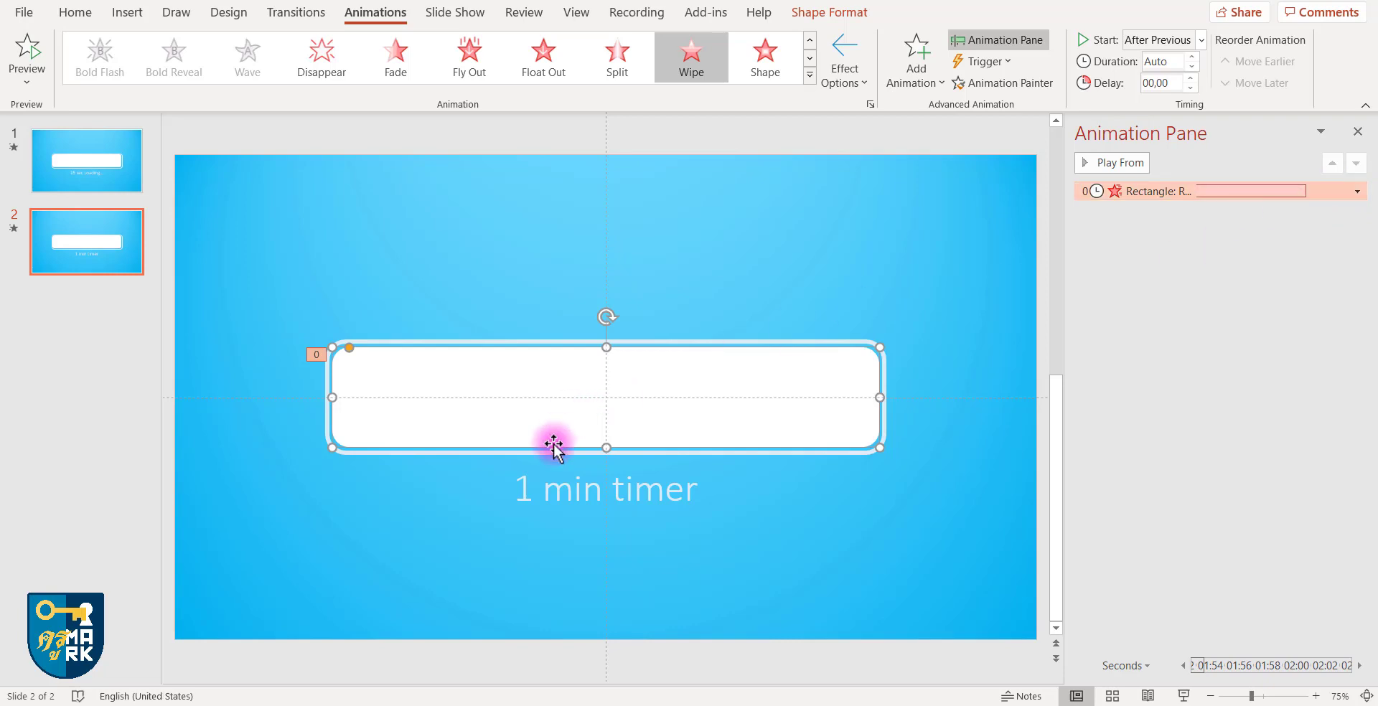
Step: Change the caption to '2 min timer' and preview that slide in the slide show
left_click(514, 488)
type("2")
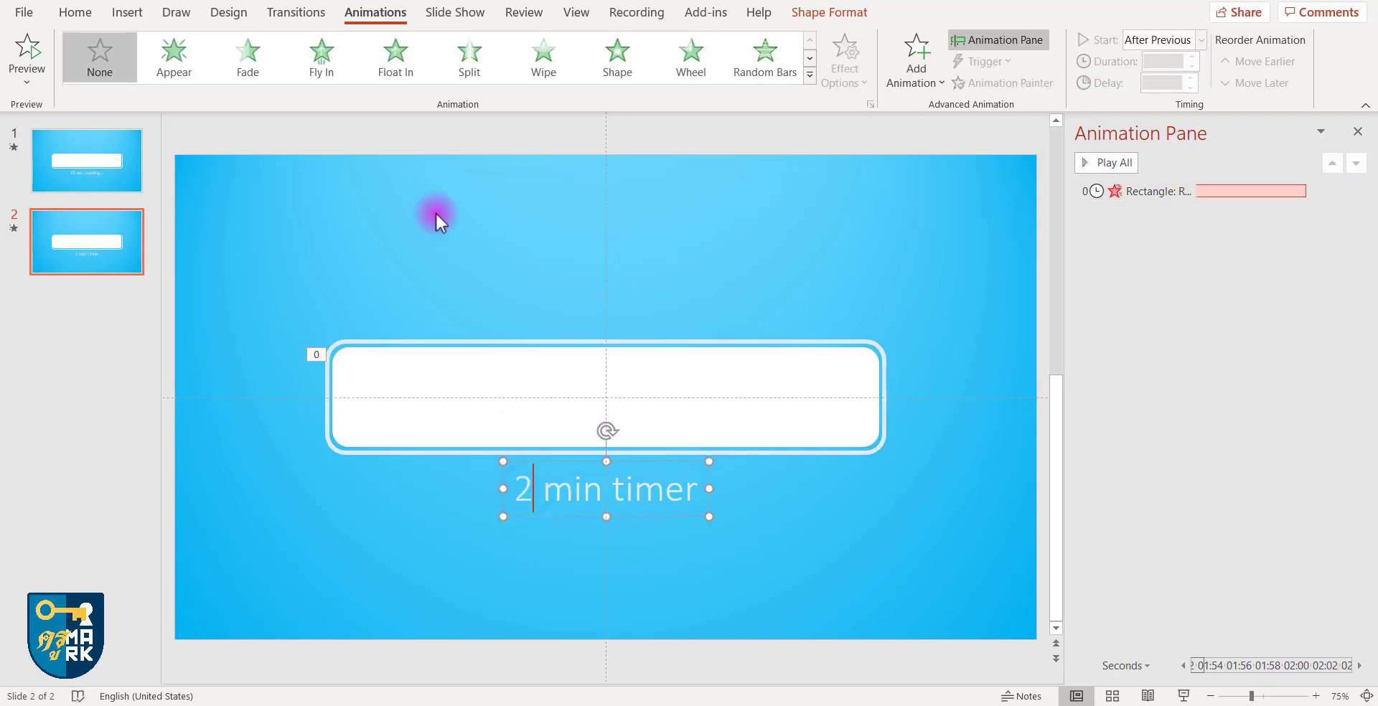
left_click(454, 13)
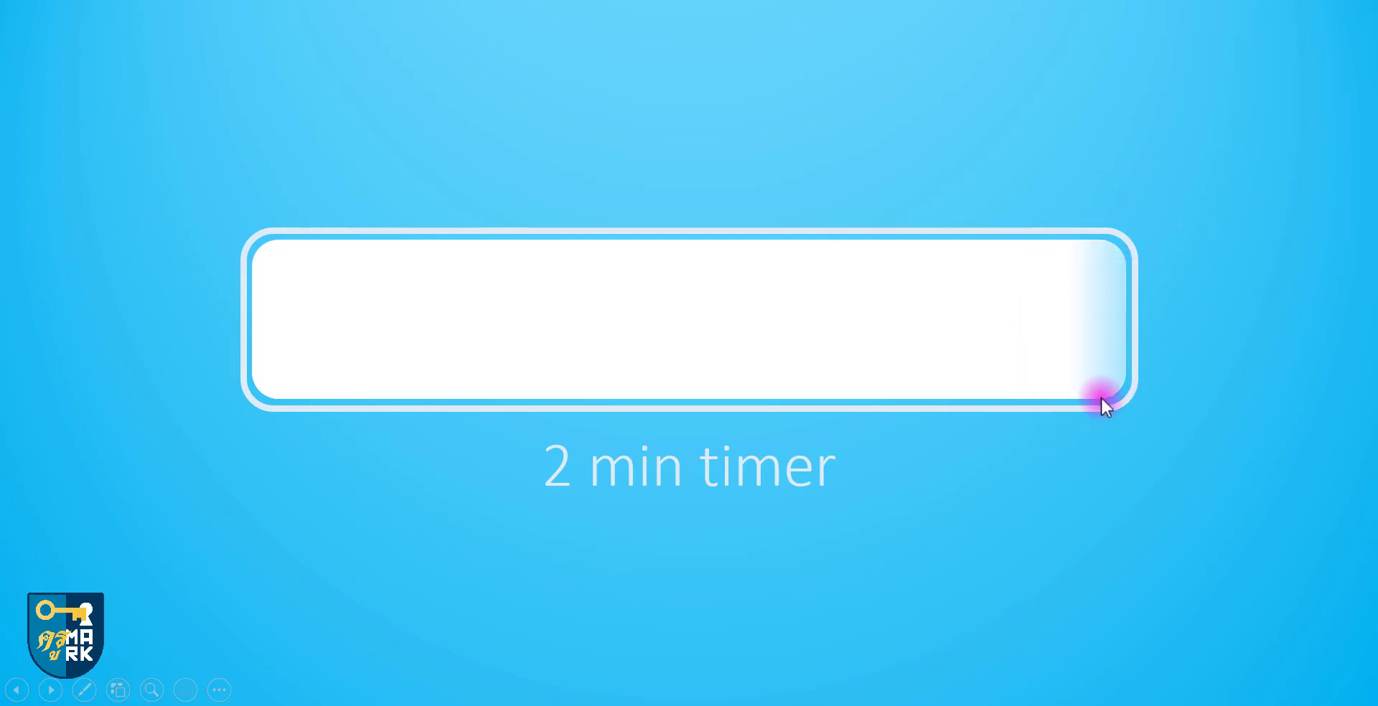
key("Escape")
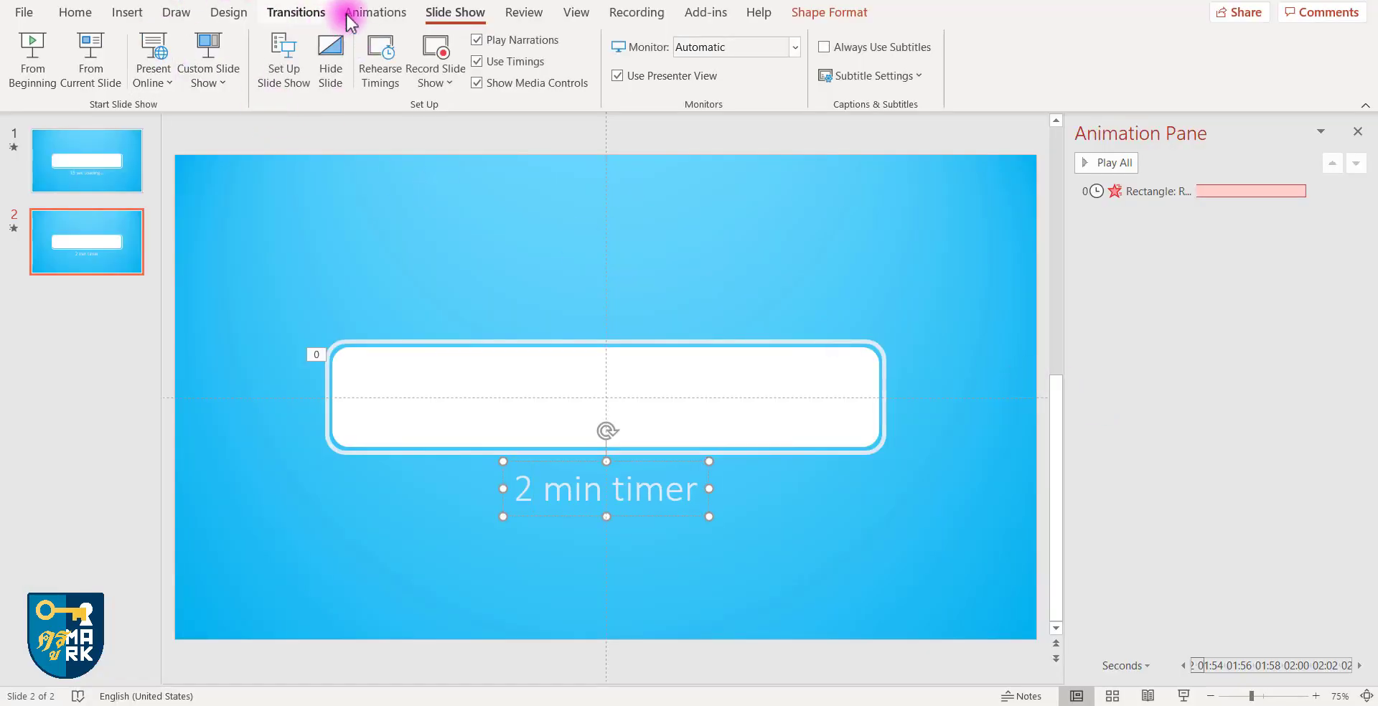
Step: Go back to the 15 sec Loading slide and select its loading bar
left_click(377, 10)
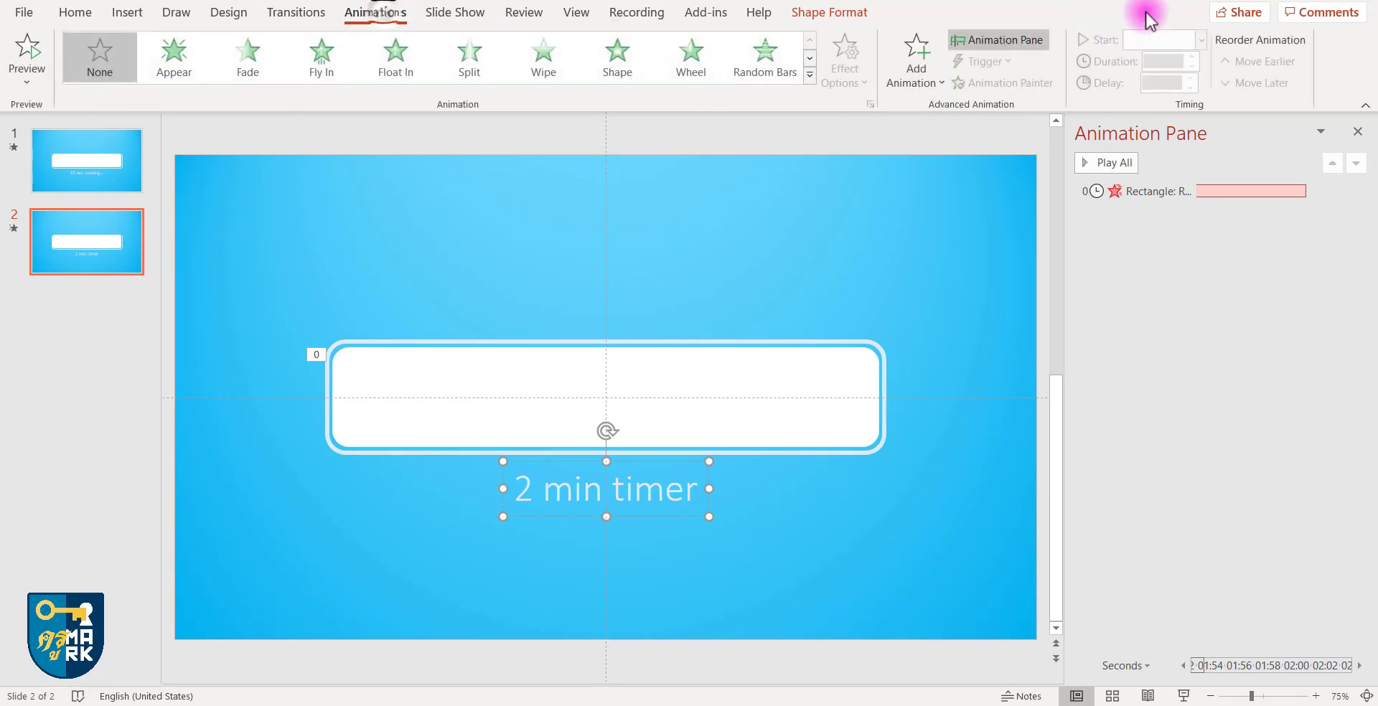
left_click(76, 165)
left_click(502, 380)
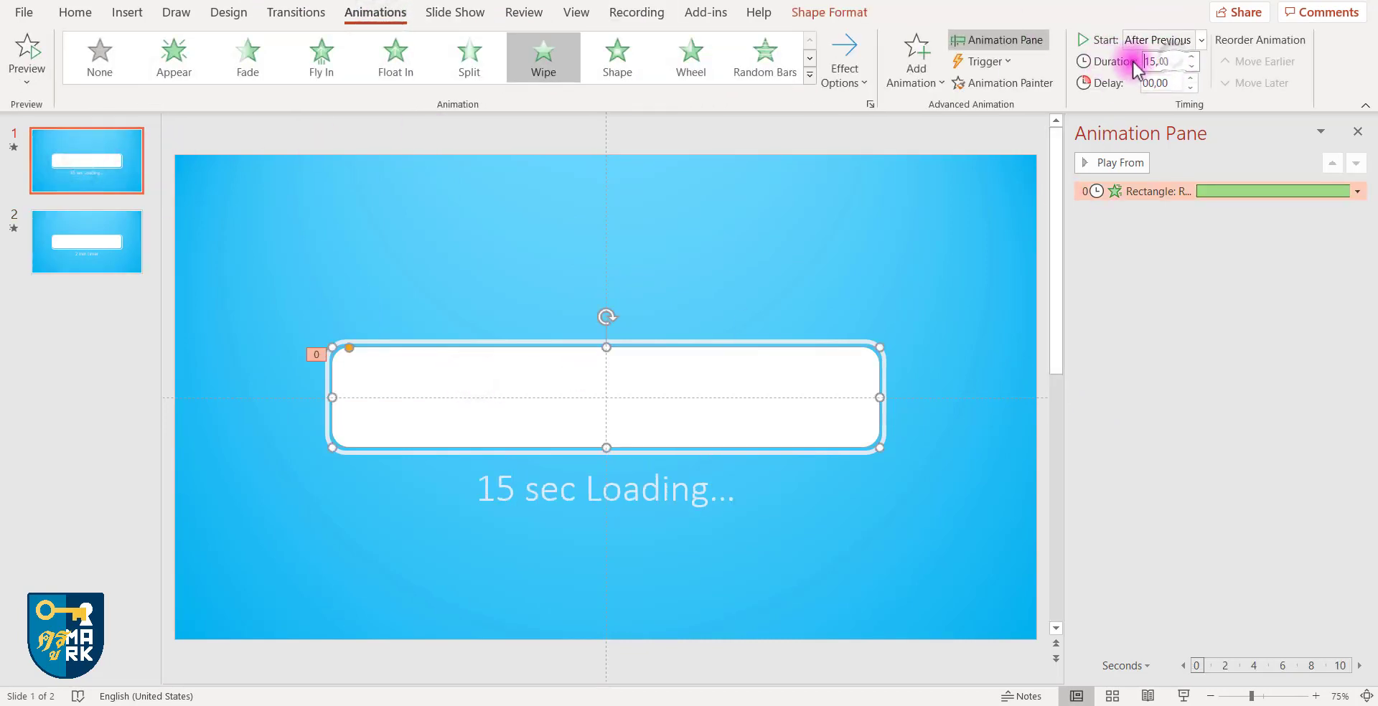
Step: Stretch the loading bar's Wipe on the timeline to a 44-second duration, undoing a stray delay
left_click_drag(1171, 61, 1100, 66)
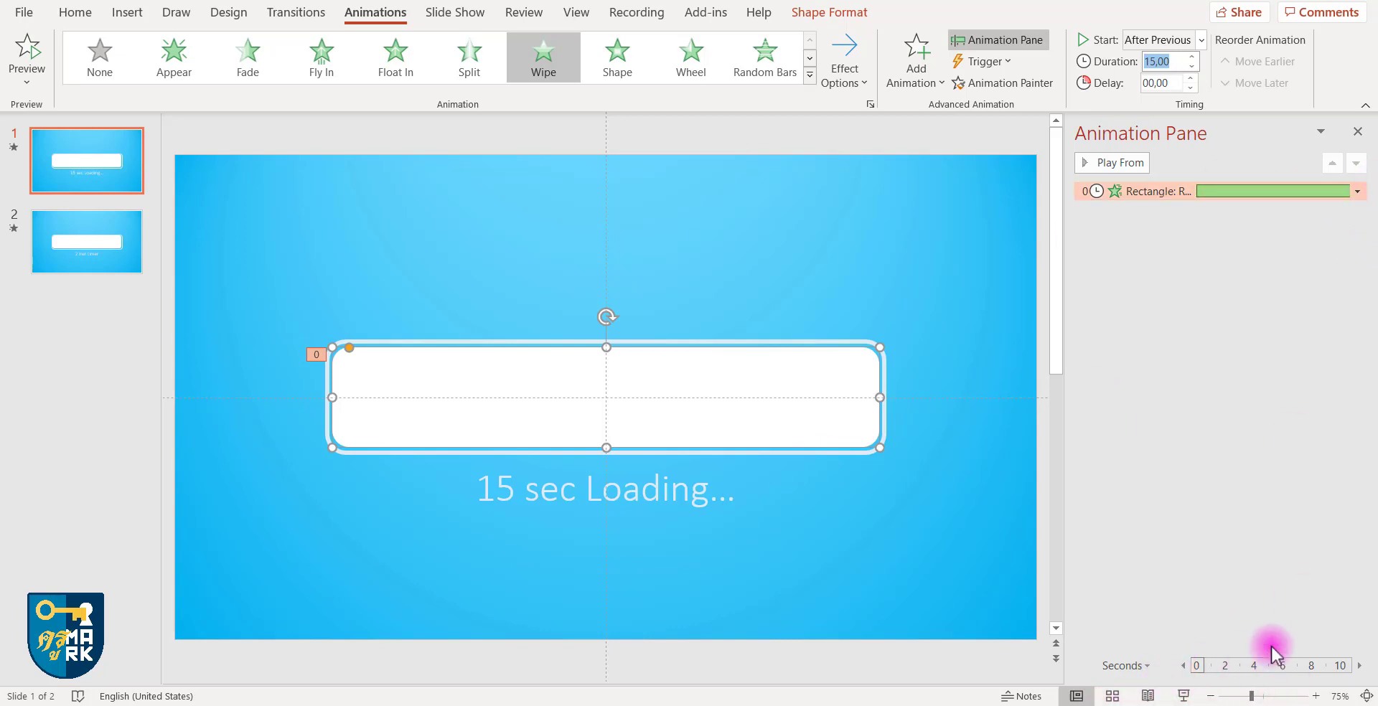
left_click(1359, 665)
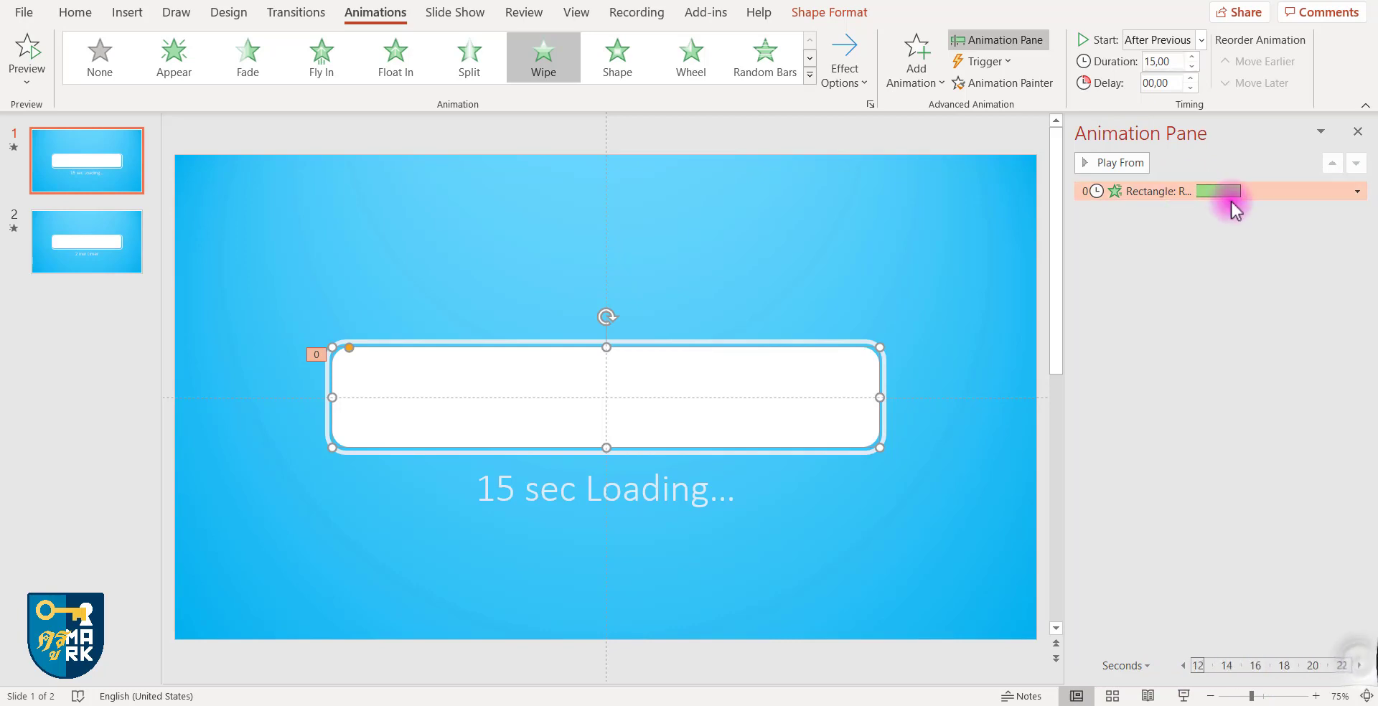
left_click_drag(1239, 192, 1298, 186)
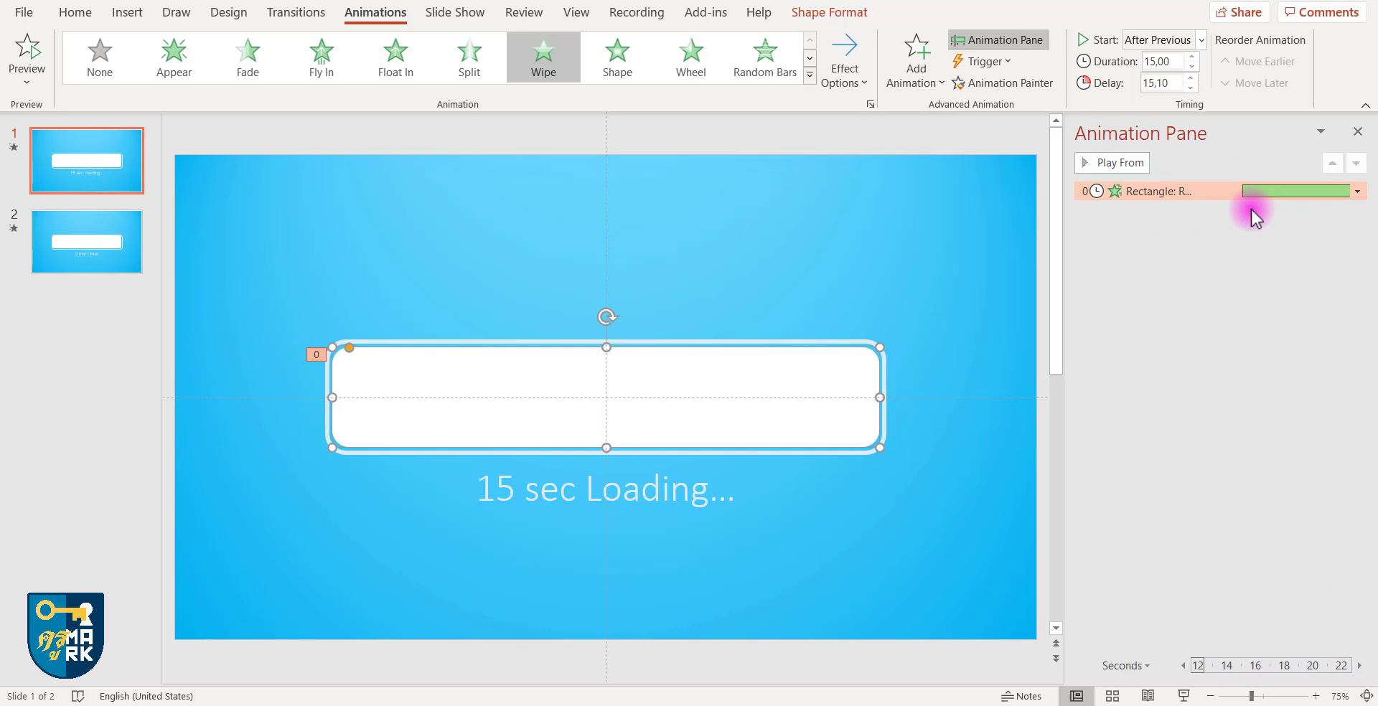
key("ctrl+z")
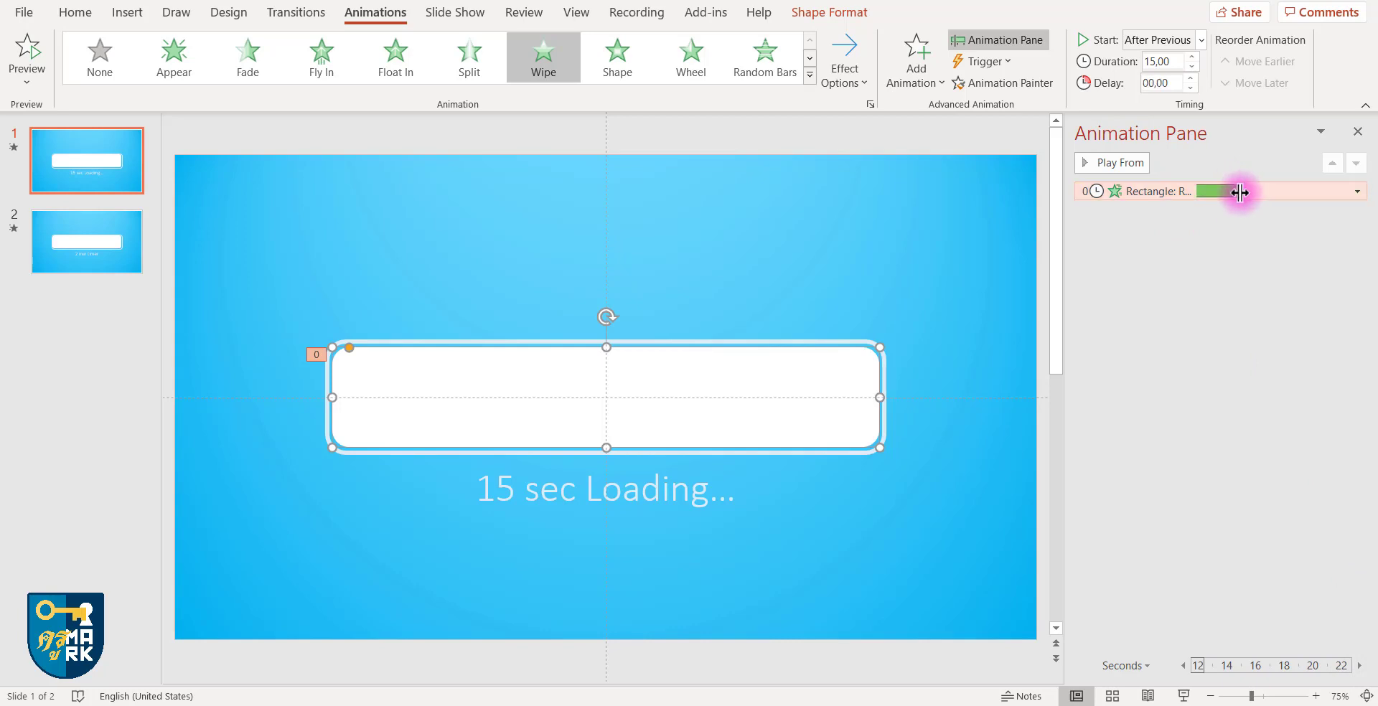
left_click_drag(1242, 192, 1372, 194)
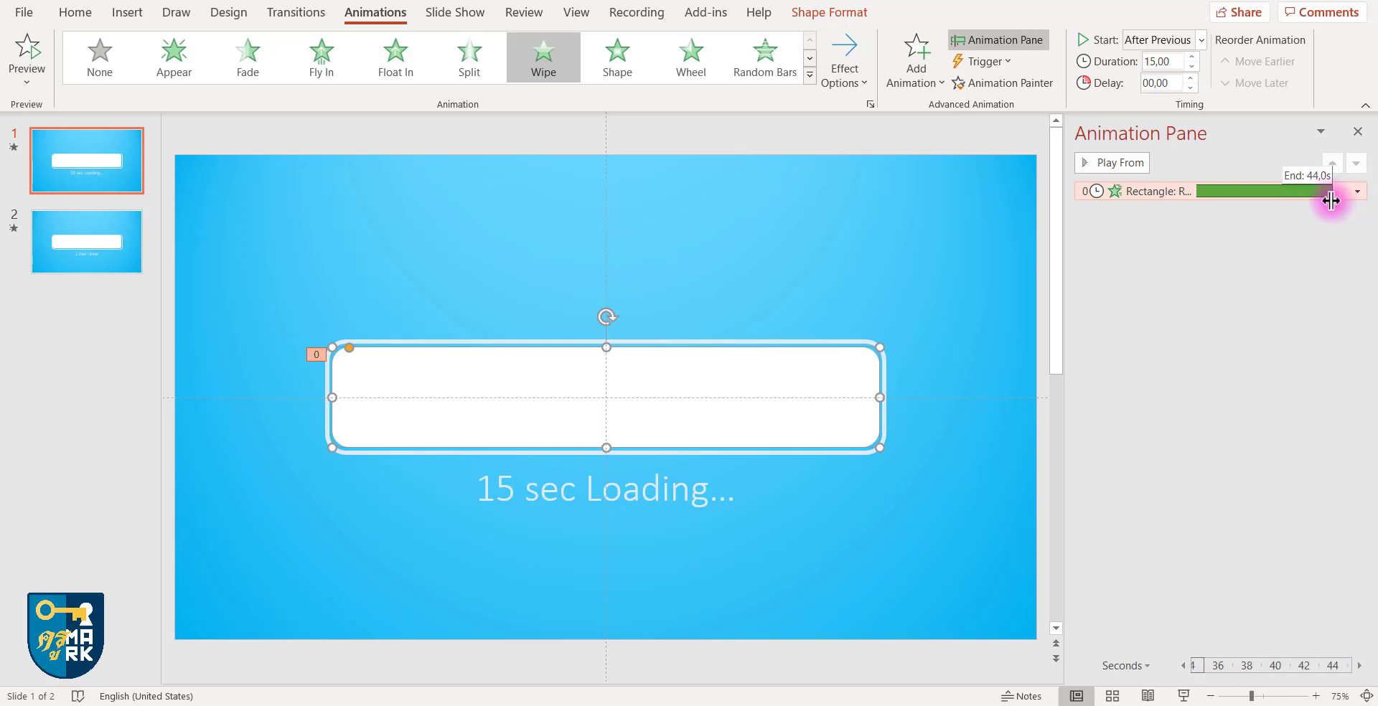
left_click_drag(1370, 197, 1370, 195)
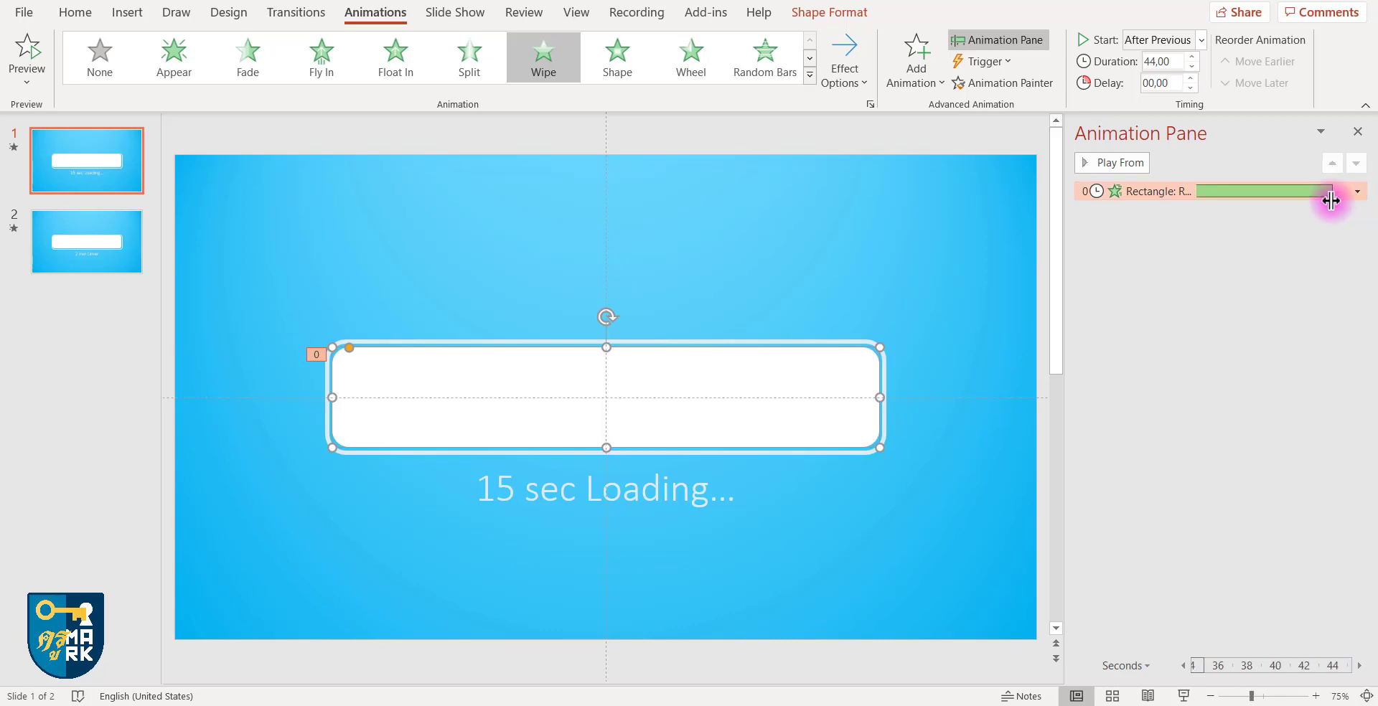
Step: Enter 60 as the loading Wipe's Duration, which PowerPoint caps at 59 seconds
double_click(1158, 61)
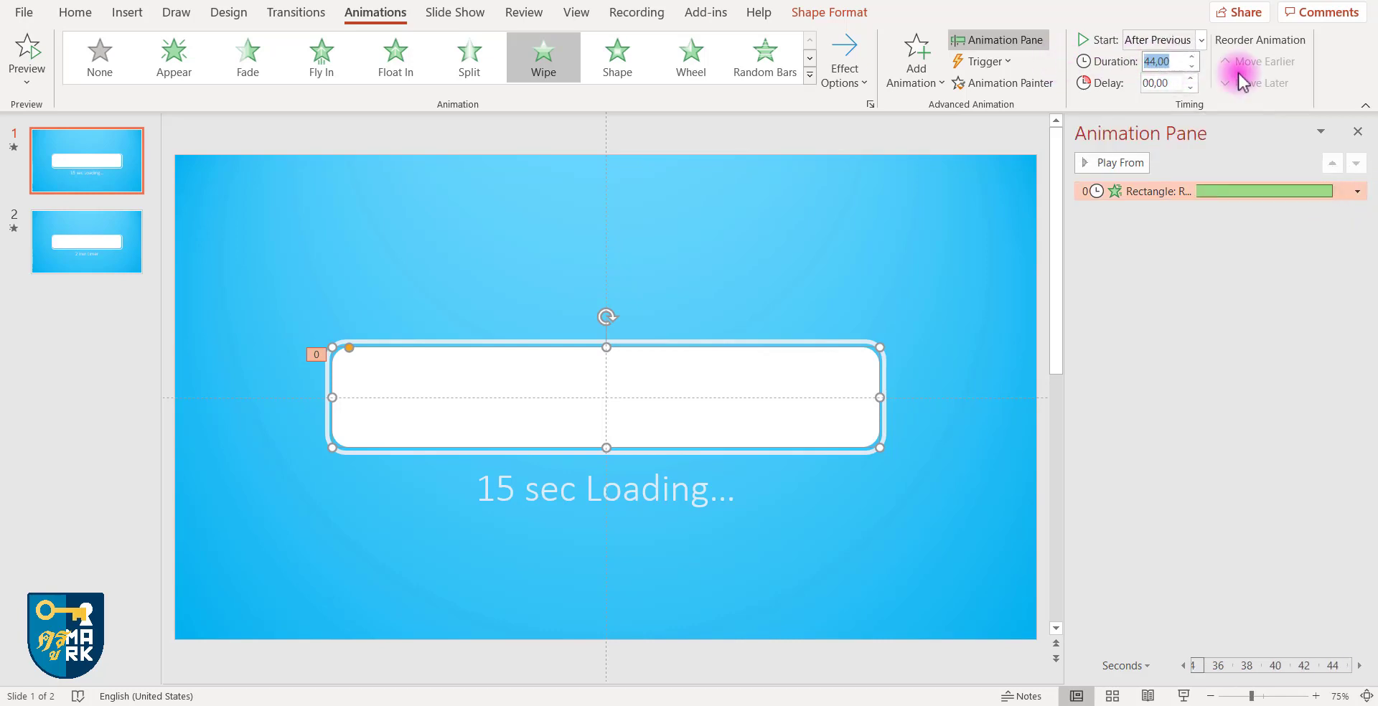
type("60")
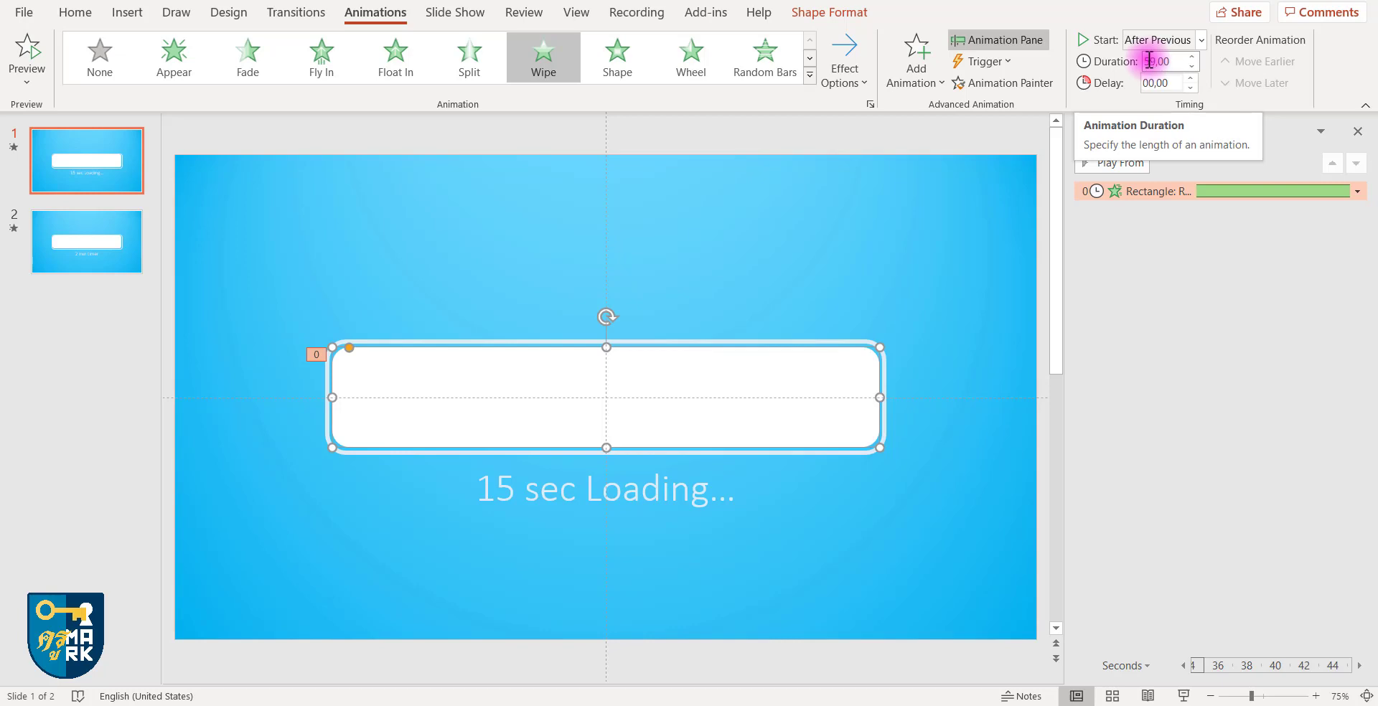
key("Return")
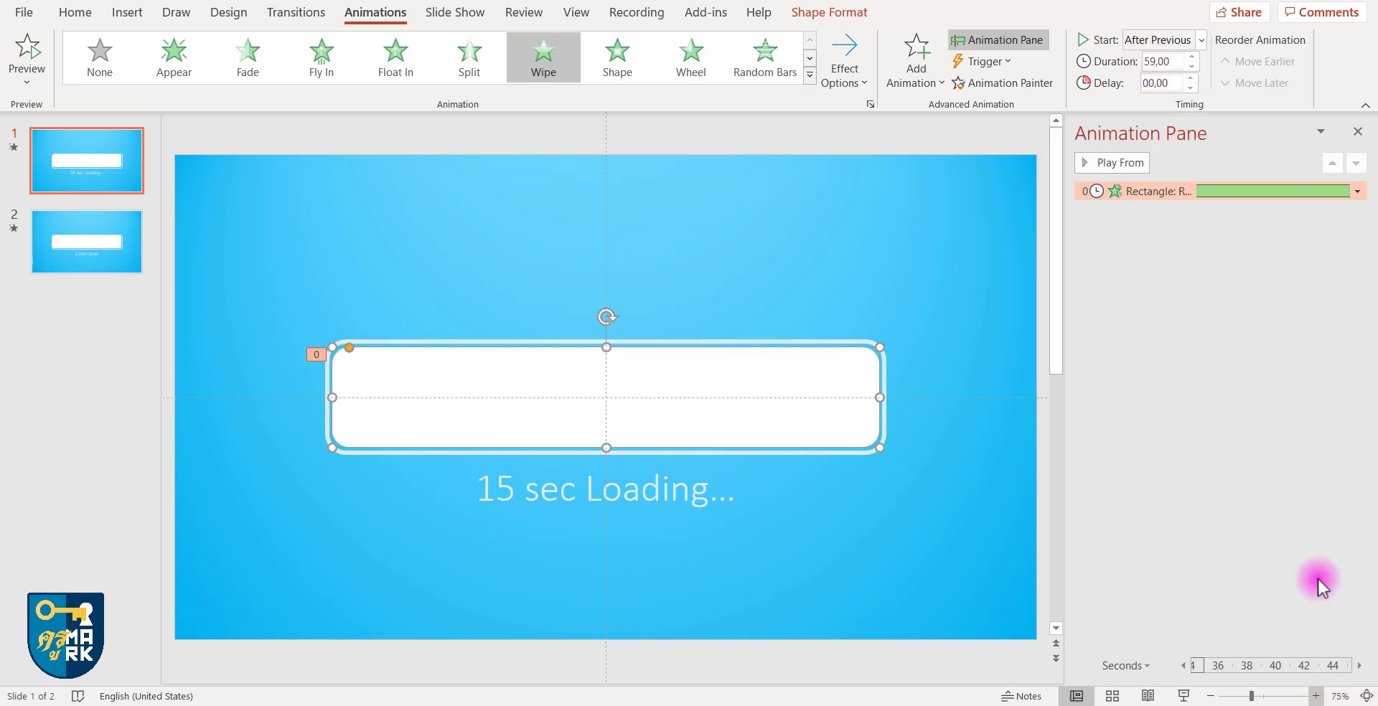